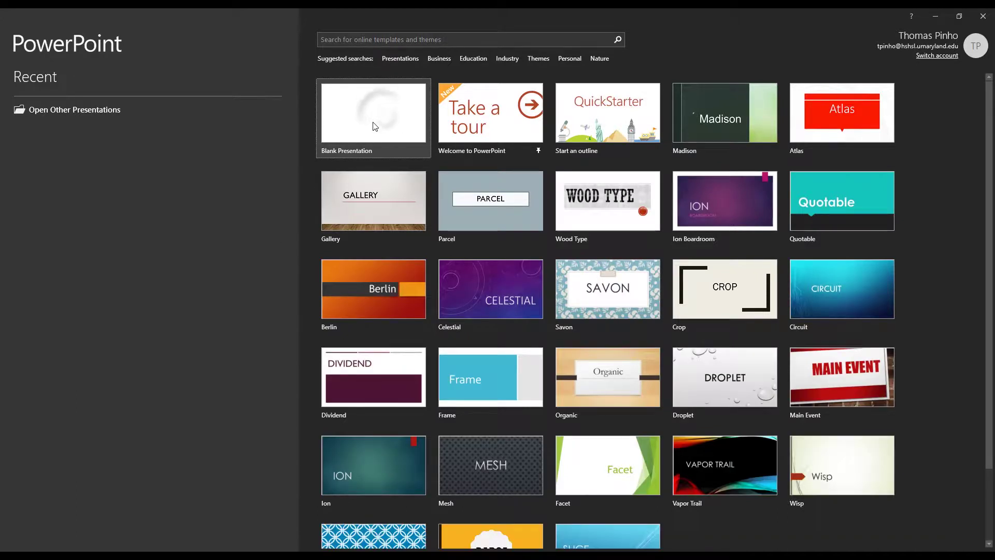
Step: Create a new Blank Presentation from the PowerPoint start screen
{"action": "left_click", "coordinate": [376, 121]}
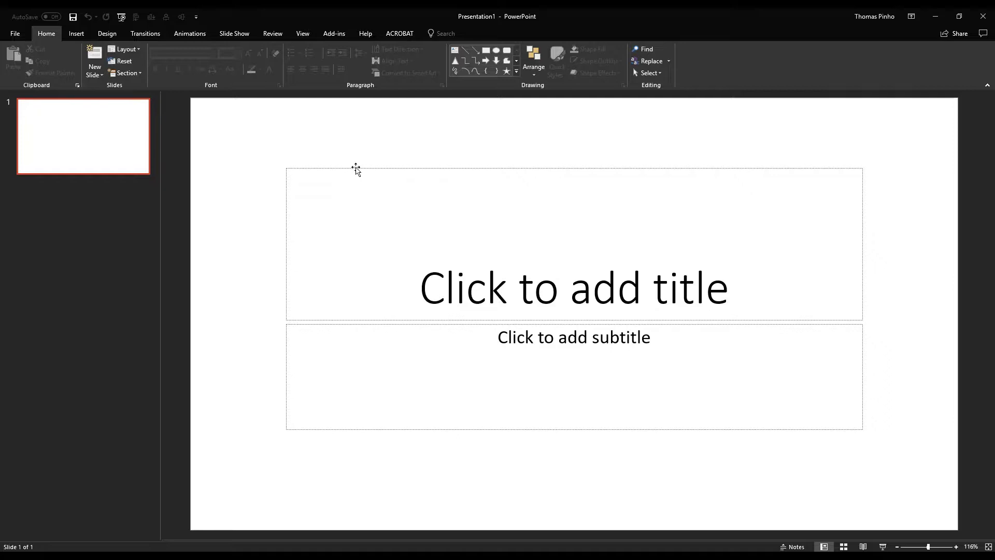
Step: Delete the title placeholder and the subtitle placeholder from the first slide
{"action": "left_click", "coordinate": [354, 168]}
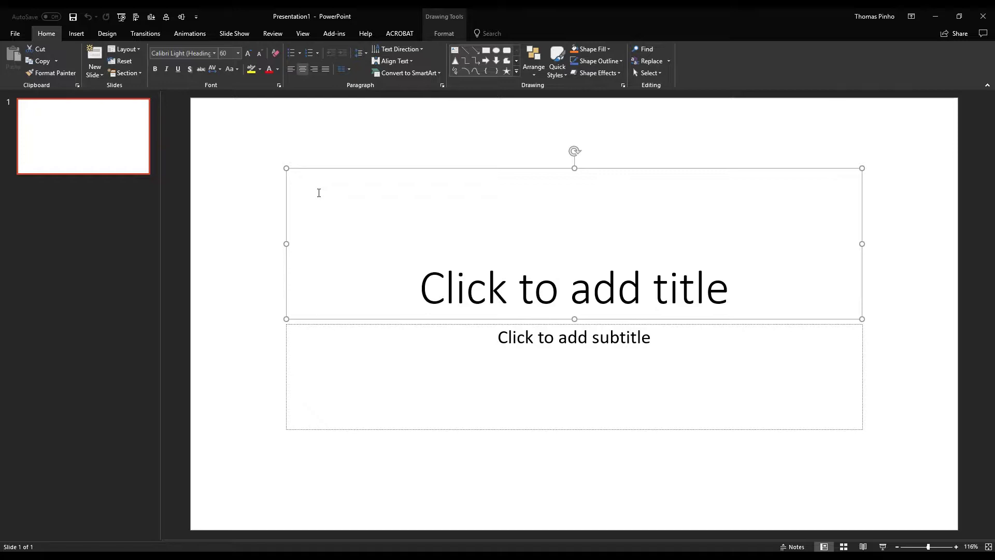
{"action": "key", "text": "Delete"}
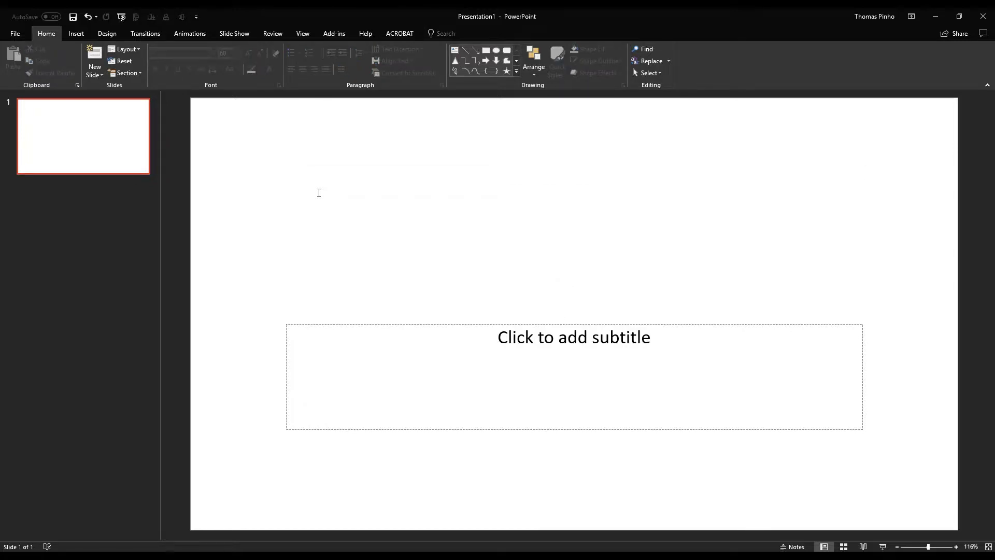
{"action": "left_click", "coordinate": [328, 324]}
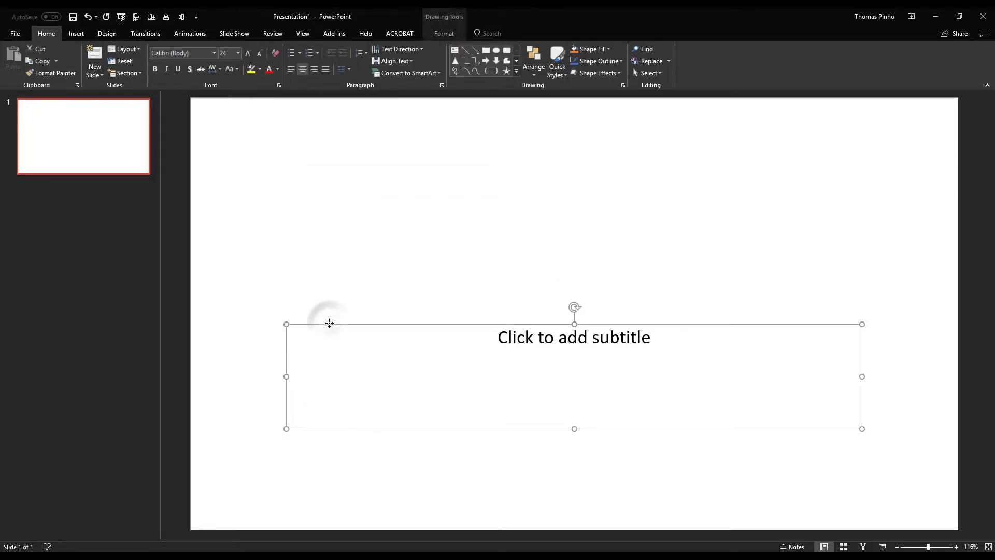
{"action": "key", "text": "Delete"}
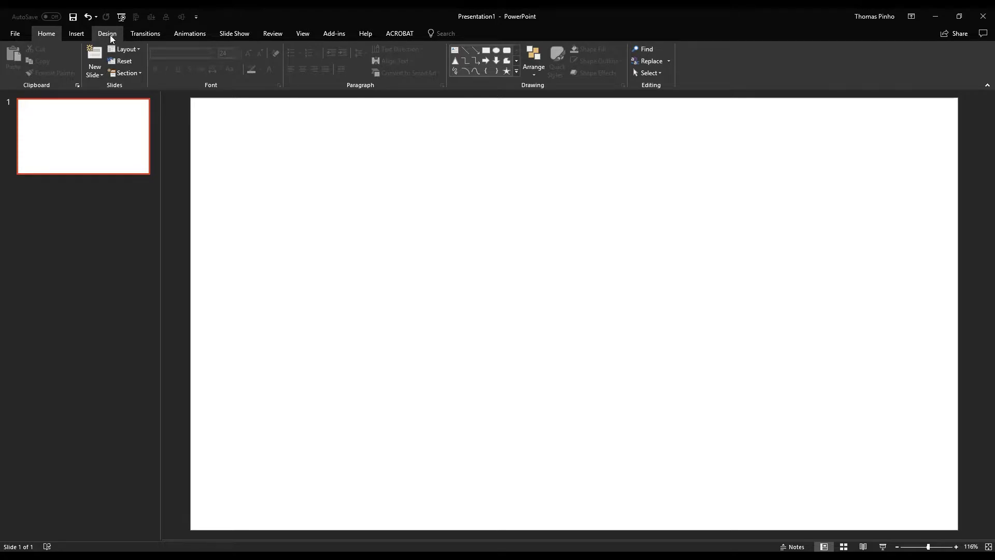
Step: Open the Custom Slide Size dialog from Design > Slide Size, showing 13.333 × 7.5 in widescreen
{"action": "left_click", "coordinate": [109, 34]}
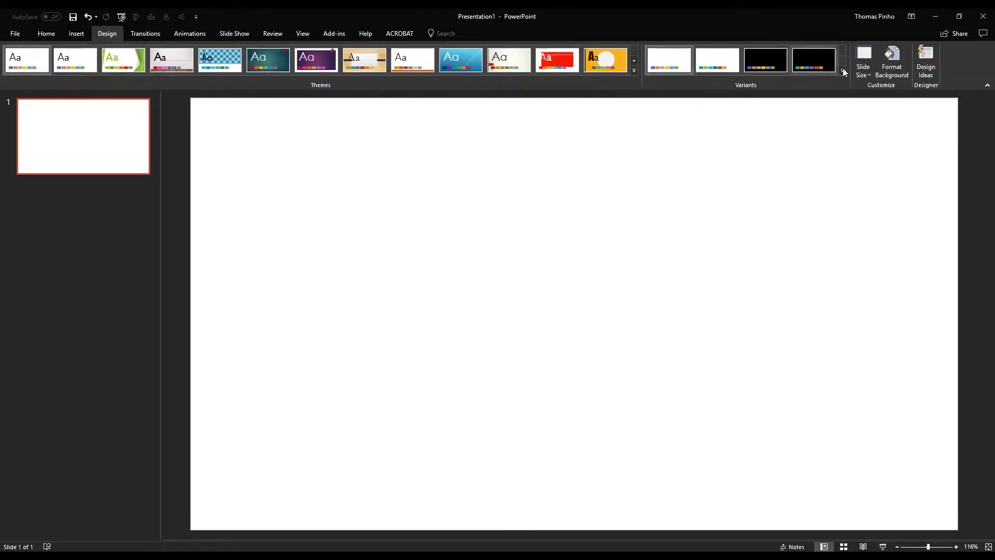
{"action": "left_click", "coordinate": [870, 76]}
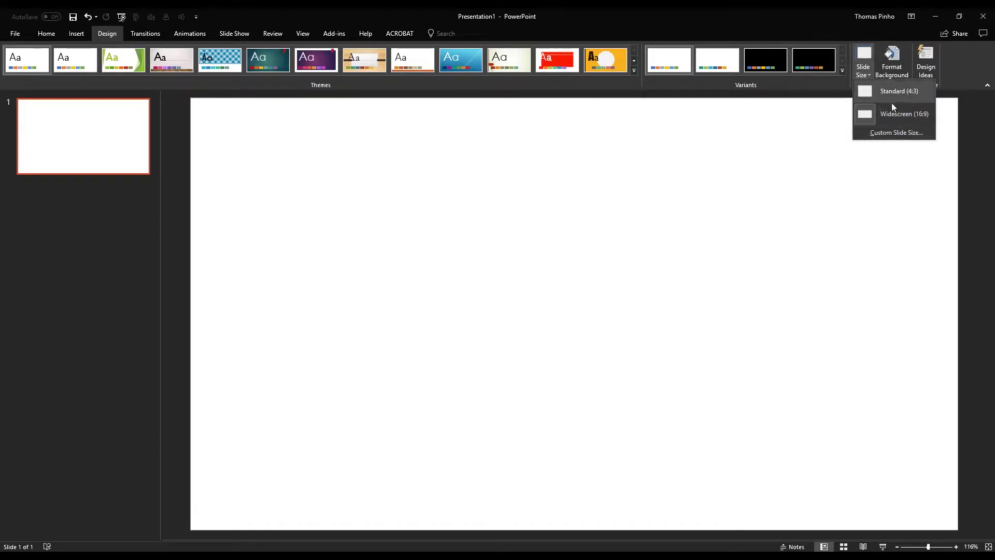
{"action": "left_click", "coordinate": [895, 133]}
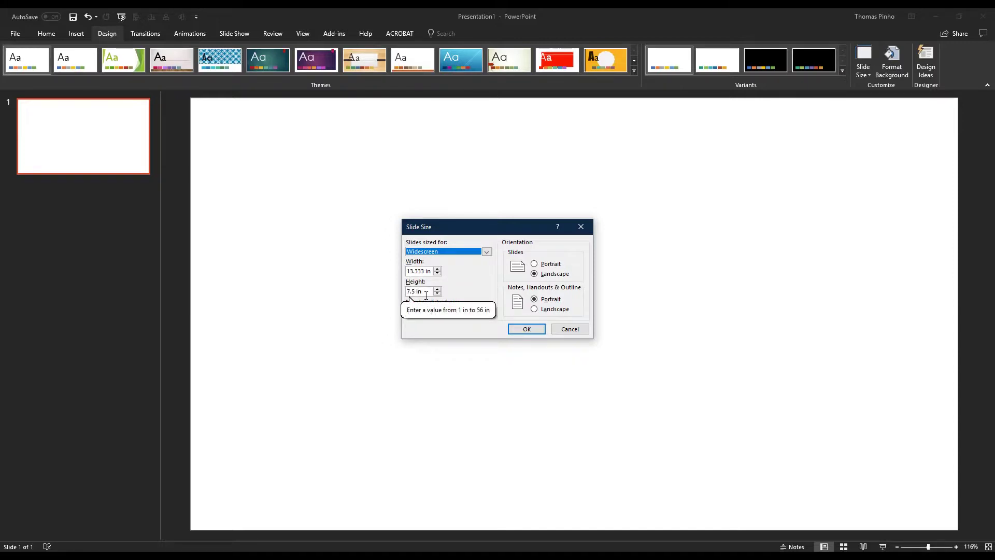
{"action": "left_click", "coordinate": [419, 271]}
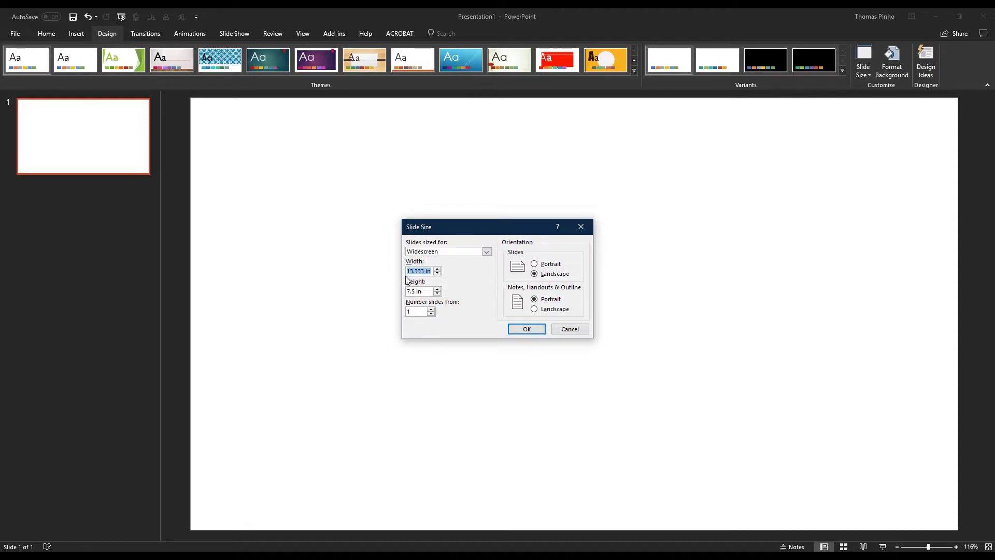
Step: Enter a trial slide size of 40 in width and 20 in height
{"action": "type", "text": "40"}
{"action": "left_click", "coordinate": [415, 292]}
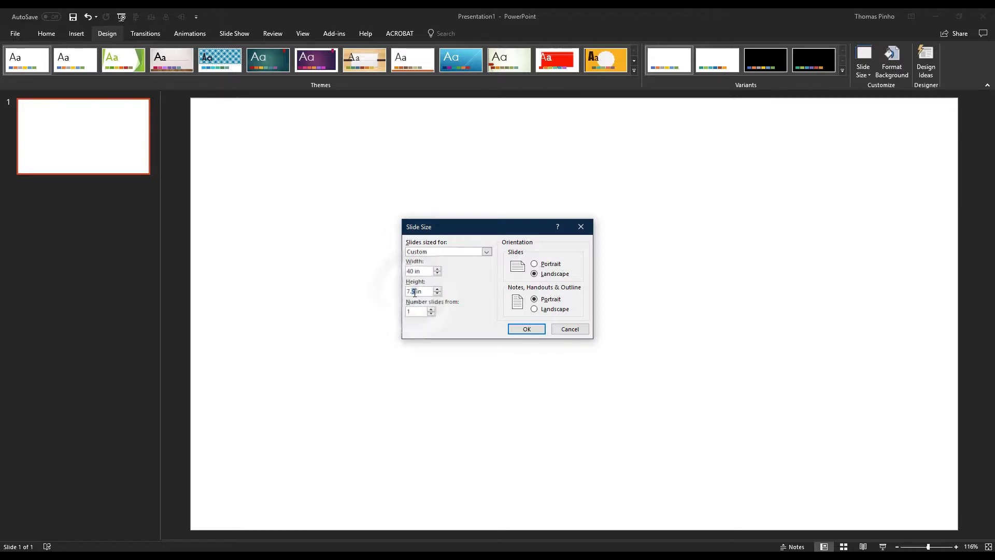
{"action": "double_click", "coordinate": [415, 292]}
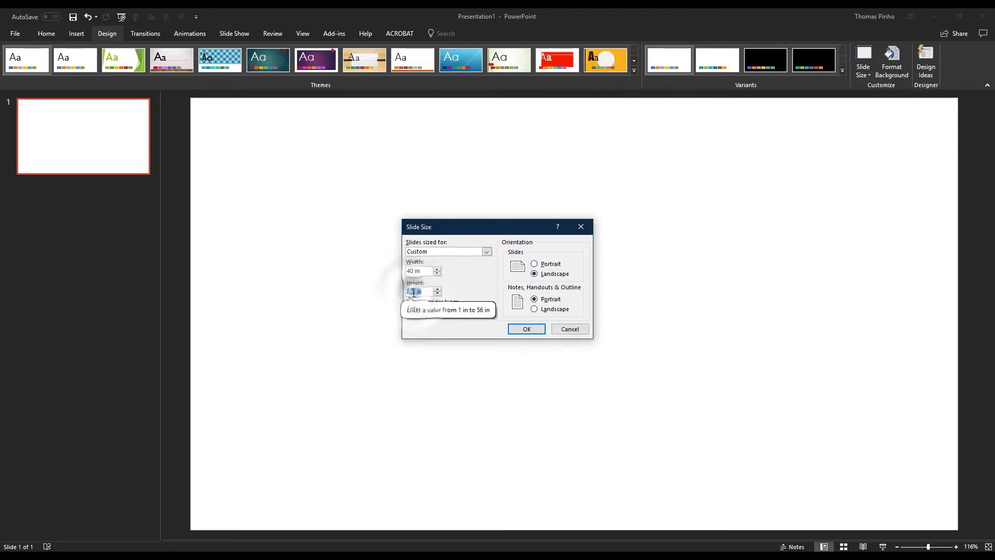
{"action": "type", "text": "20"}
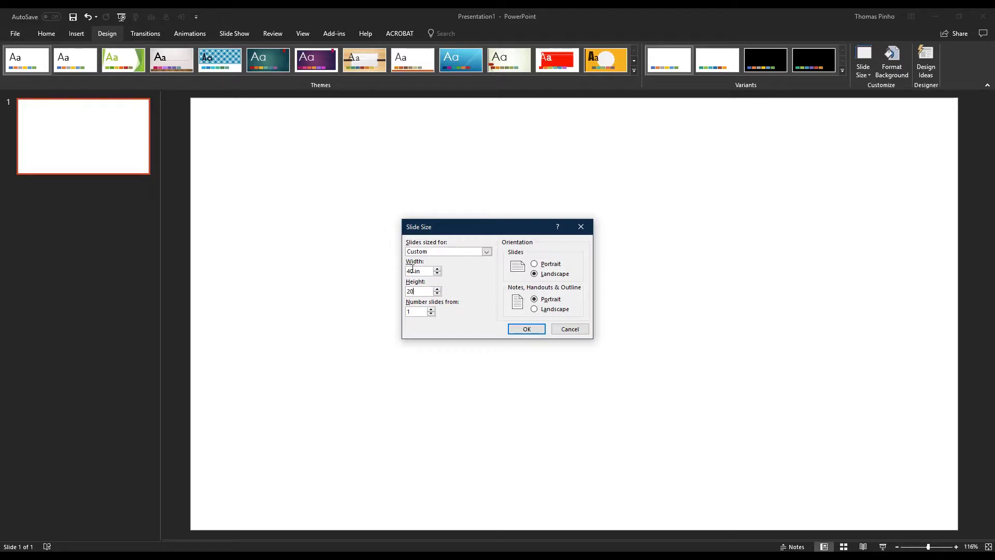
Step: Correct the slide size to 48 in wide by 36 in high and confirm
{"action": "double_click", "coordinate": [414, 273]}
{"action": "type", "text": "48"}
{"action": "double_click", "coordinate": [409, 292]}
{"action": "type", "text": "36"}
{"action": "left_click", "coordinate": [422, 312]}
Step: Apply the 48 × 36 inch slide size, choosing Ensure Fit for the content
{"action": "left_click", "coordinate": [524, 329]}
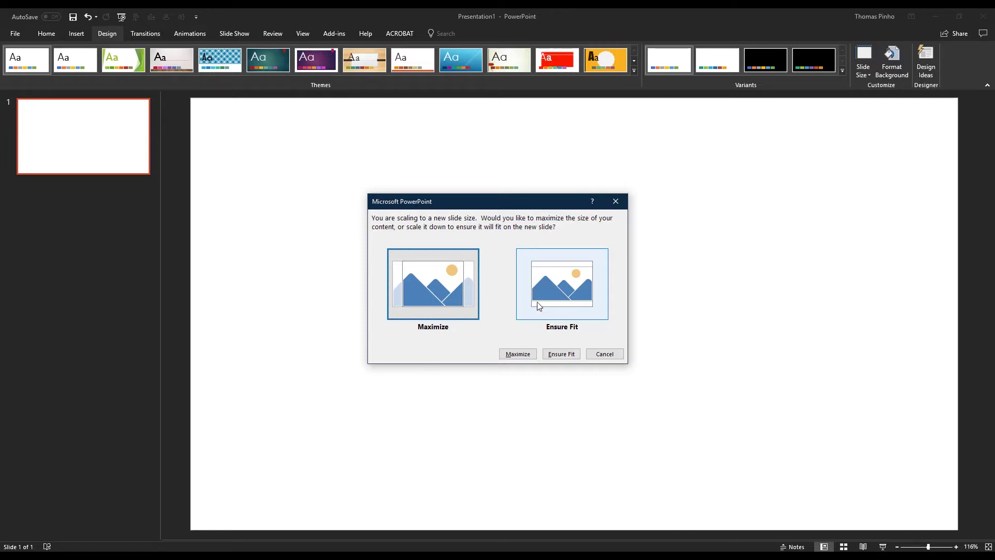
{"action": "left_click", "coordinate": [539, 304]}
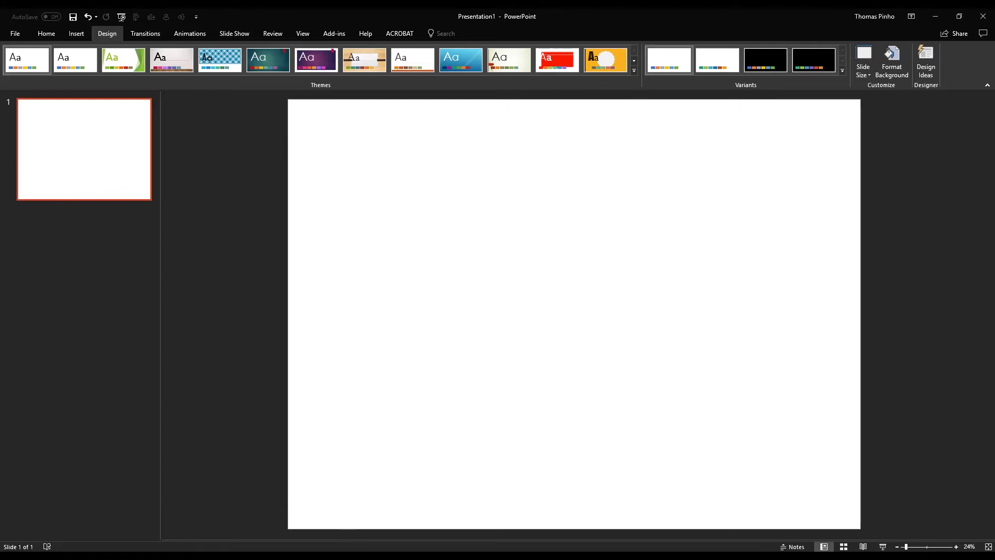
Step: Browse the UMSON template's three slides, then select the Sample Background text on slide 1
{"action": "mouse_move", "coordinate": [182, 555]}
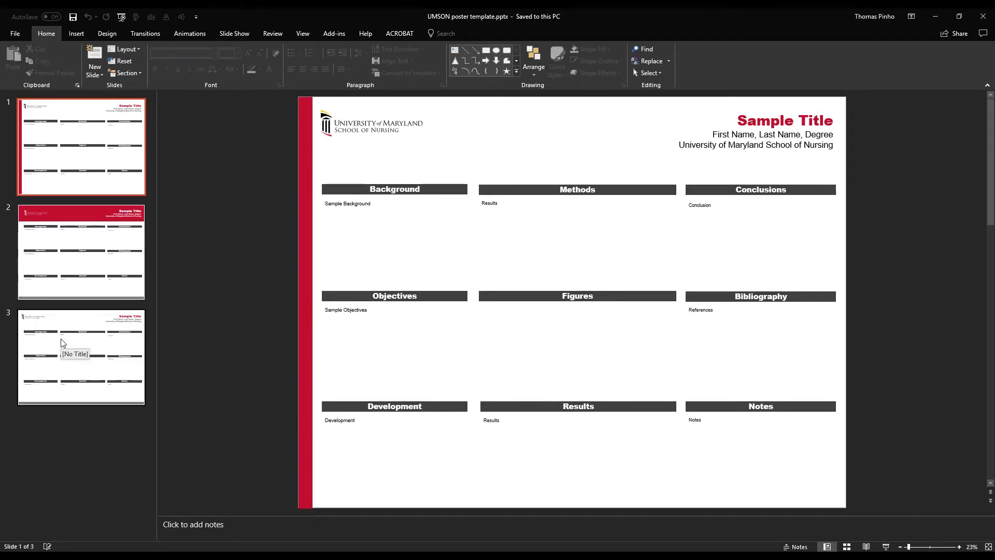
{"action": "left_click", "coordinate": [73, 285]}
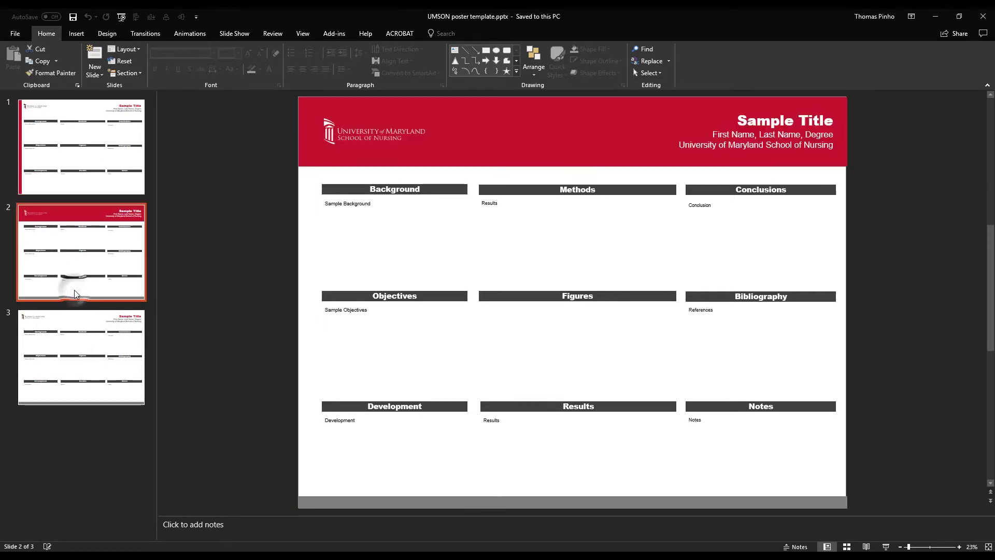
{"action": "left_click", "coordinate": [57, 357]}
{"action": "key", "text": "Up"}
{"action": "key", "text": "Up"}
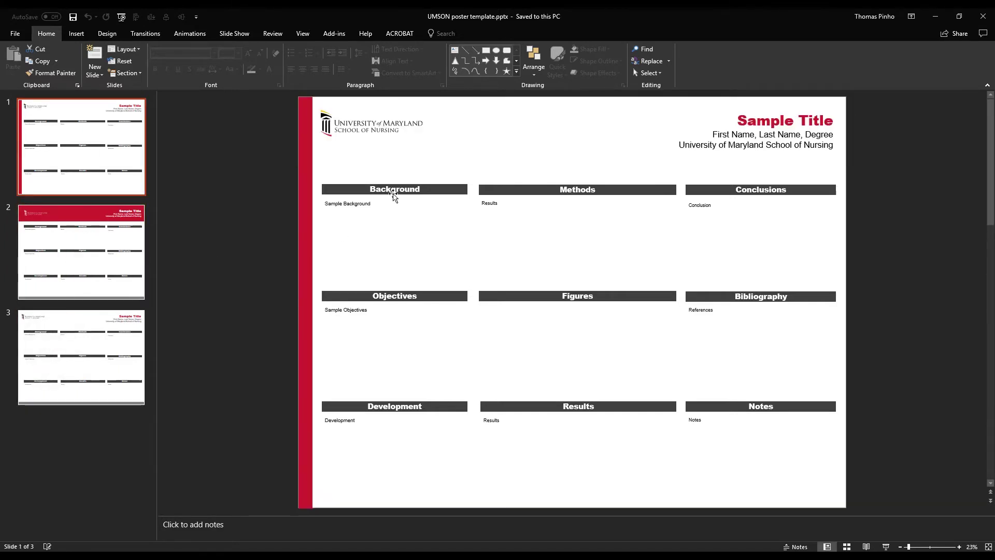
{"action": "left_click", "coordinate": [400, 189]}
{"action": "triple_click", "coordinate": [365, 204]}
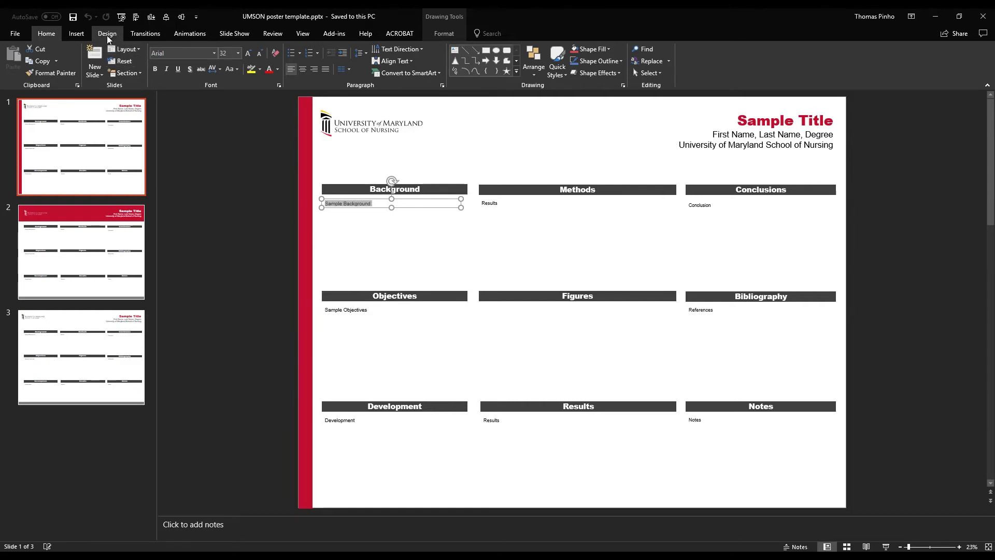
Step: Open the template's Custom Slide Size dialog to check its 48 × 36 inch landscape size
{"action": "left_click", "coordinate": [108, 35]}
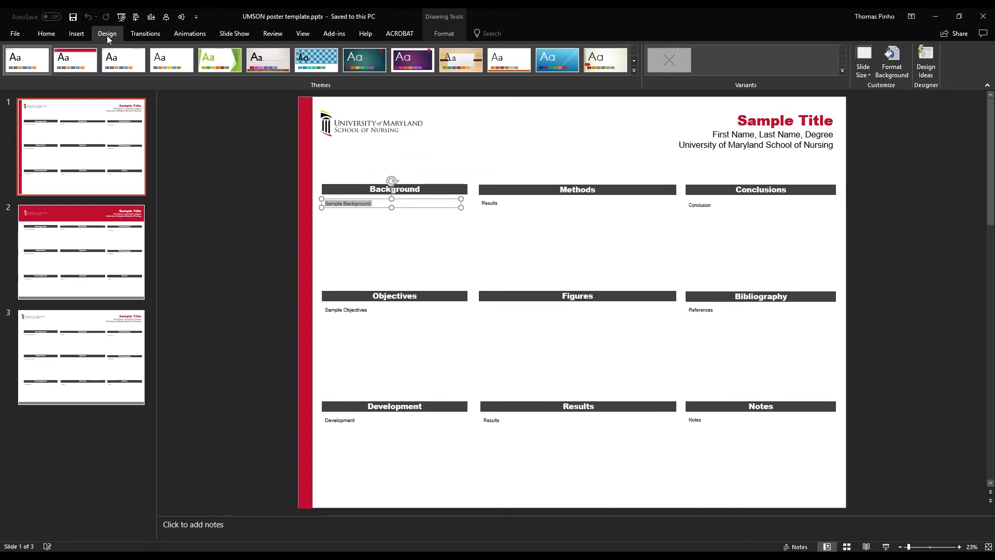
{"action": "scroll", "coordinate": [99, 35], "scroll_direction": "down", "scroll_amount": 2}
{"action": "left_click", "coordinate": [103, 33]}
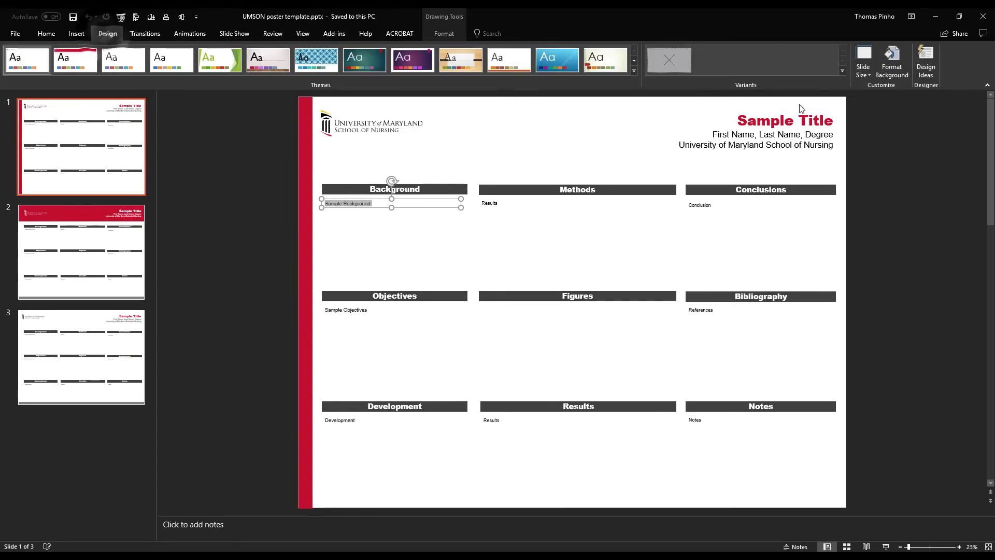
{"action": "left_click", "coordinate": [865, 70]}
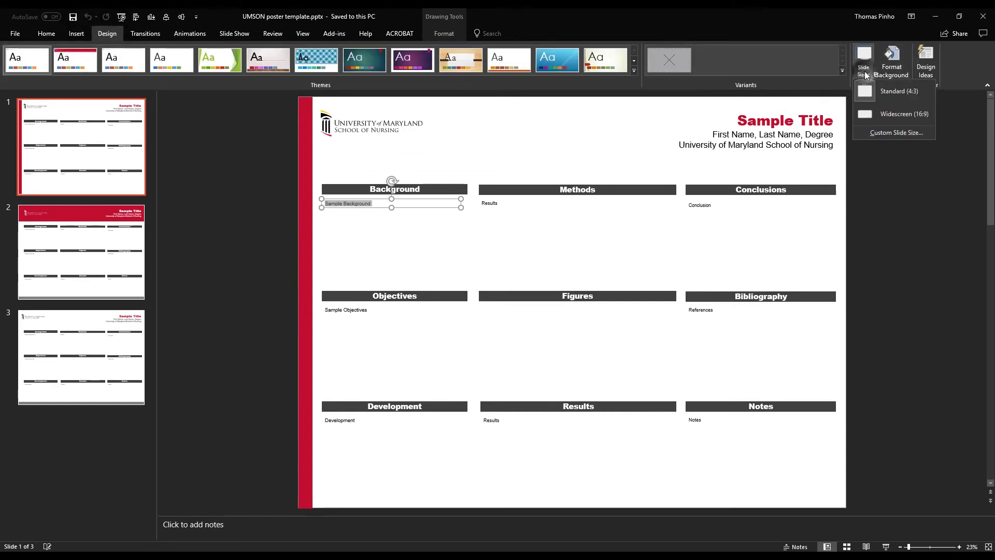
{"action": "left_click", "coordinate": [890, 136]}
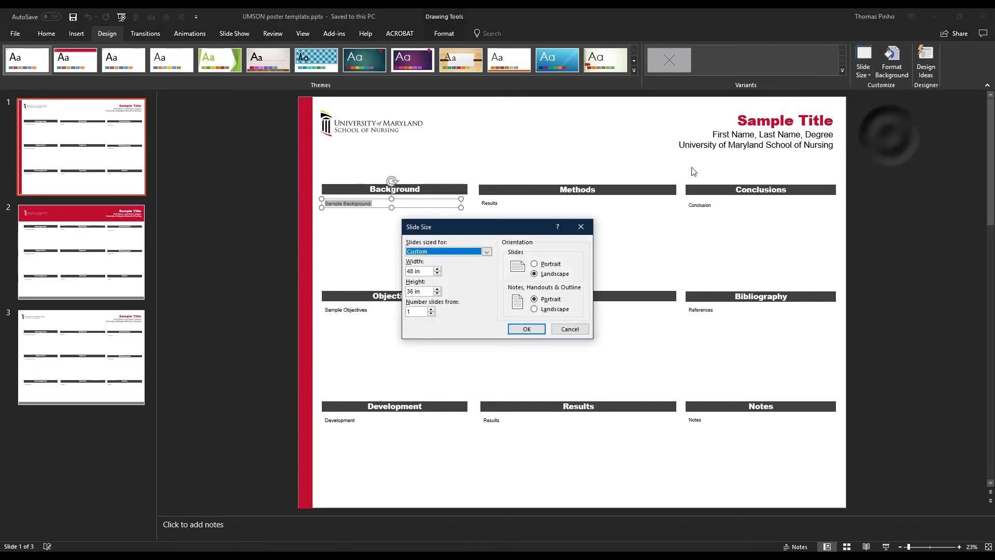